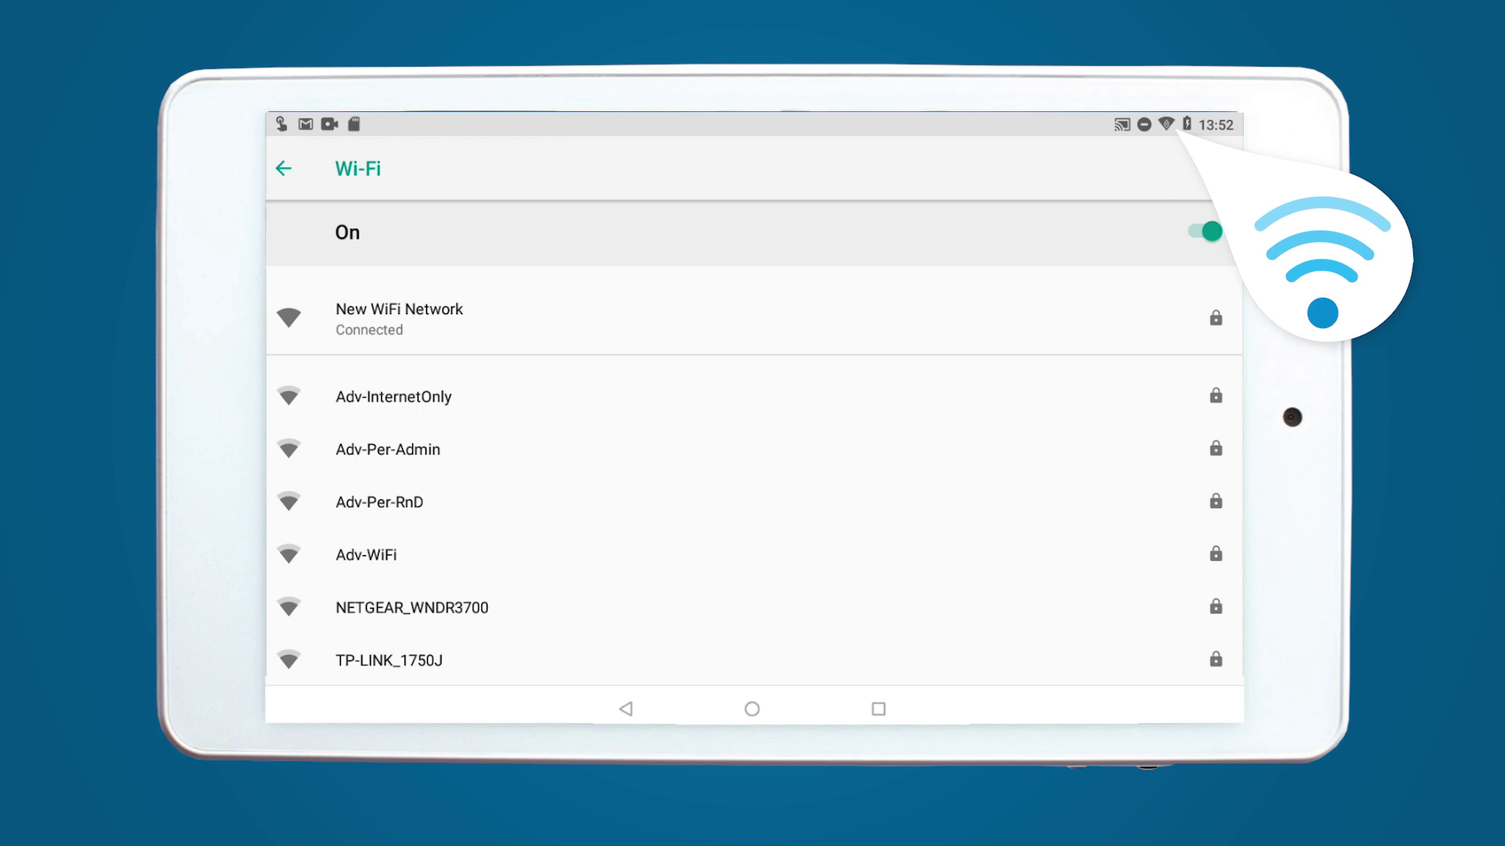
Leave Wi-Fi settings for the home screen and relaunch MyPlace from its My icon
click(751, 708)
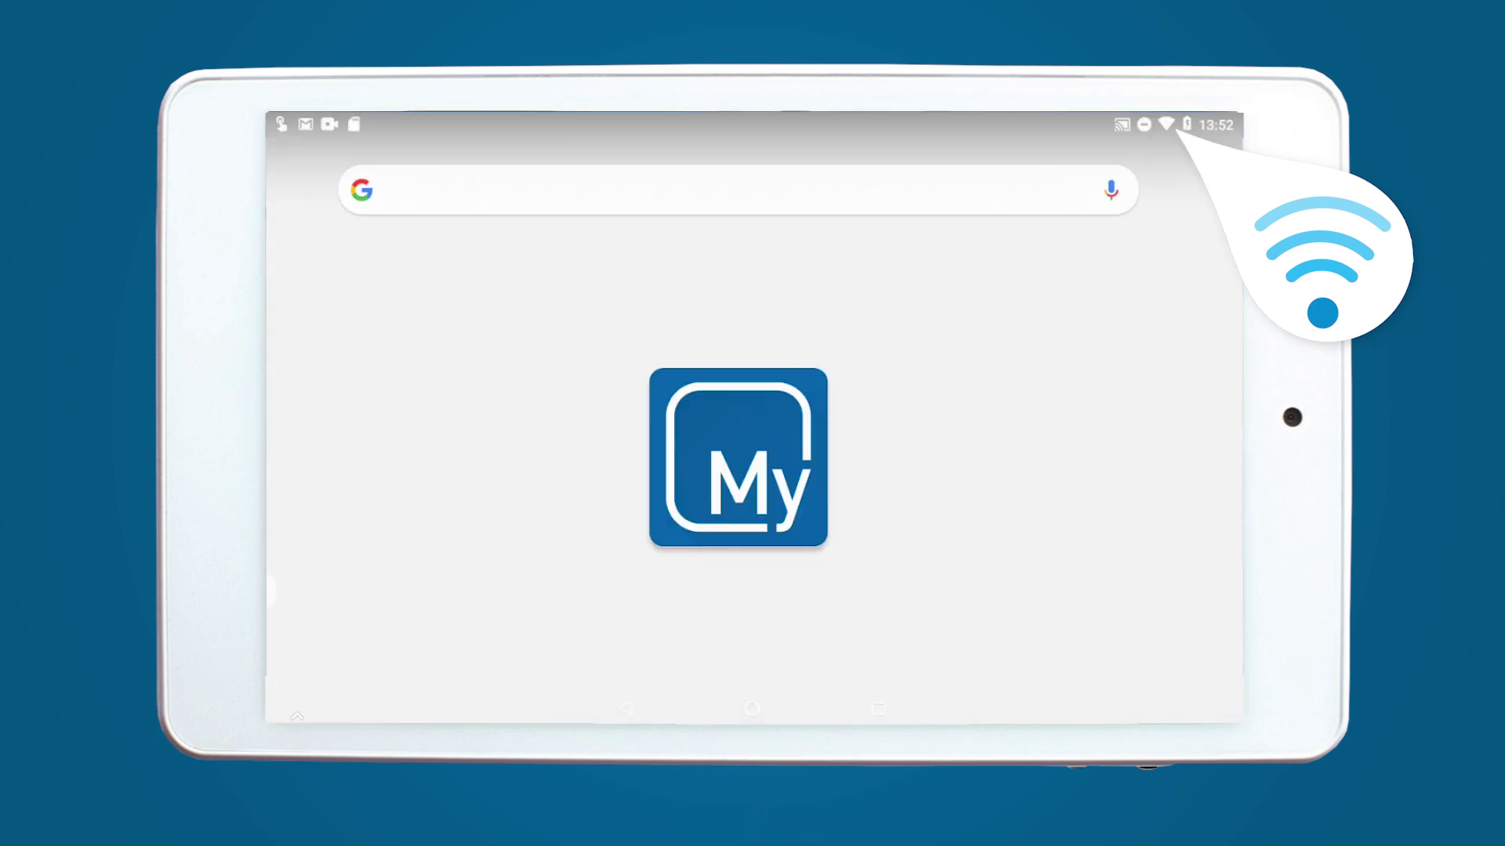
click(729, 493)
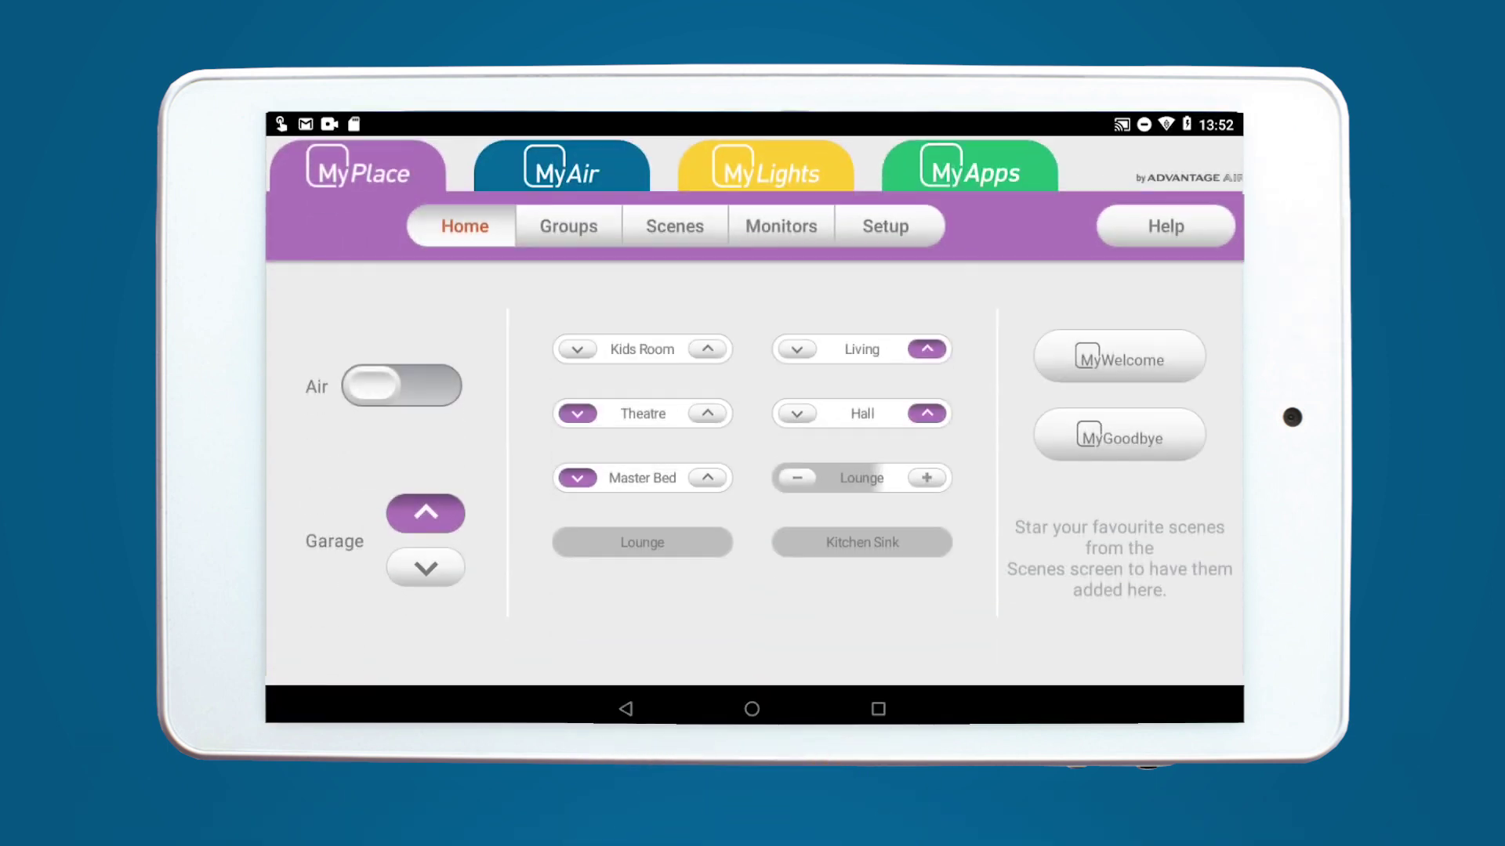